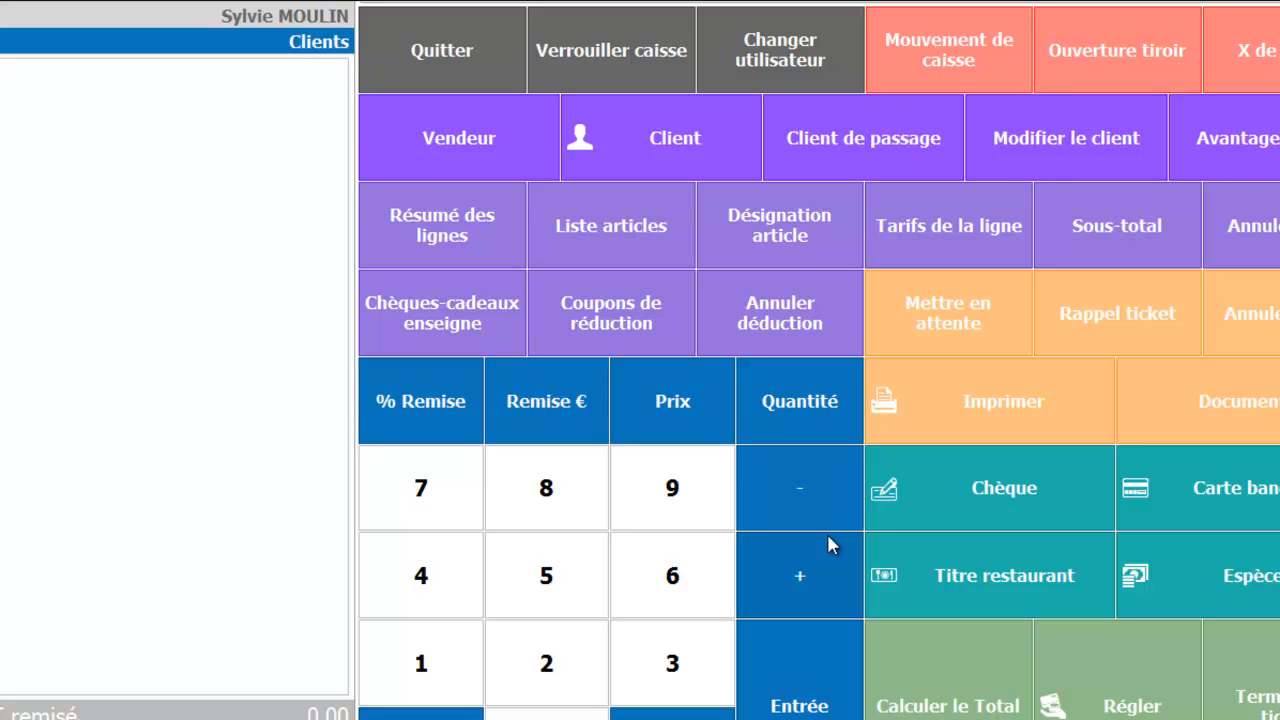
Assign the first sales representative in the list as the seller, and view the customer list without choosing a customer
left_click(455, 133)
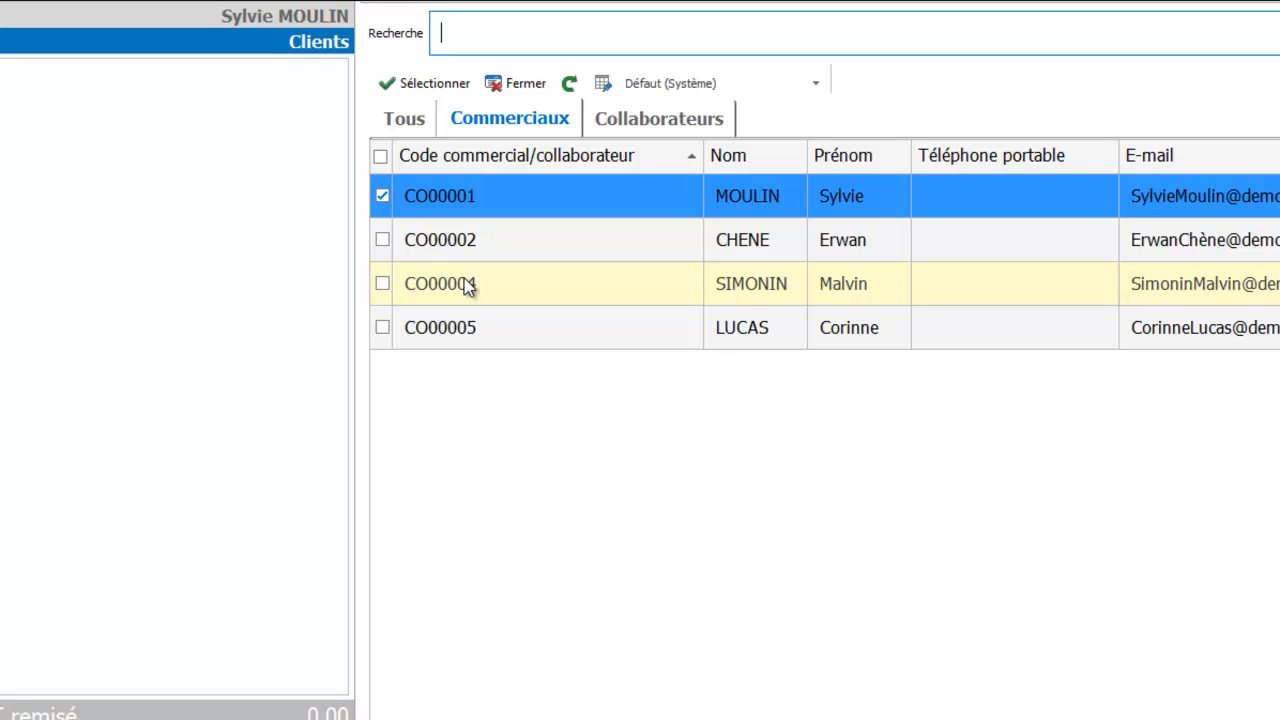
double_click(458, 200)
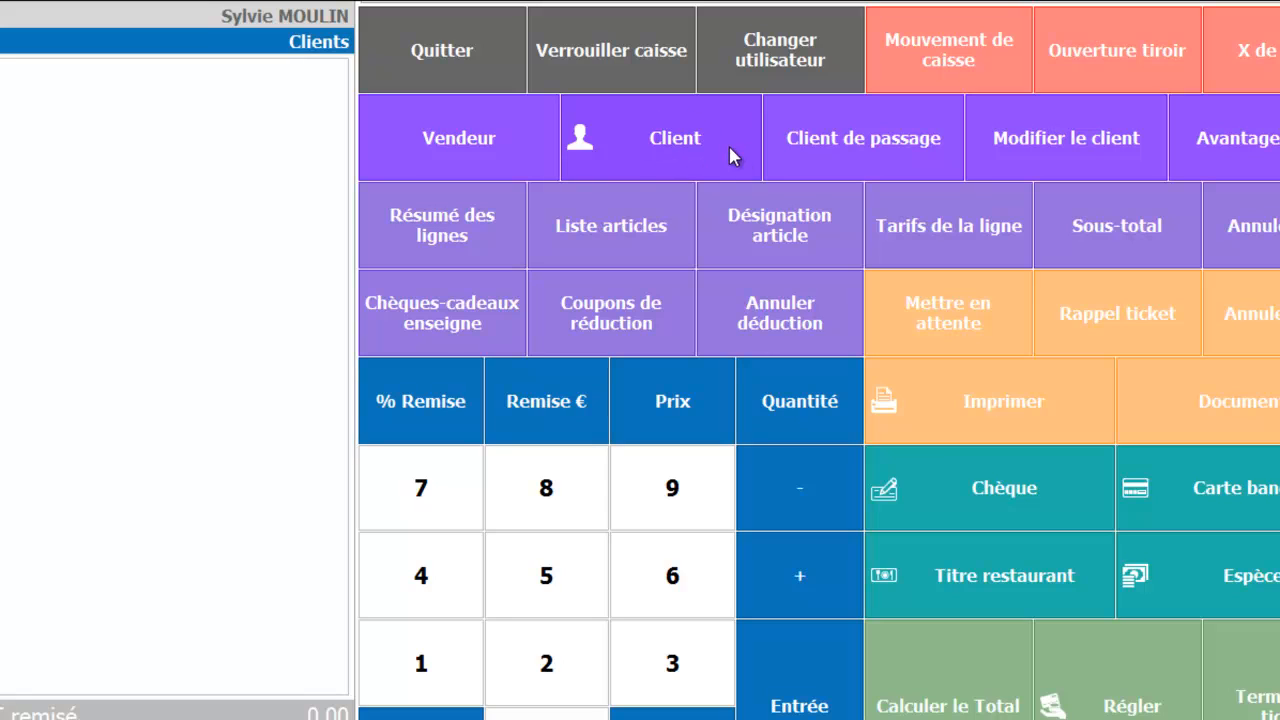
left_click(675, 144)
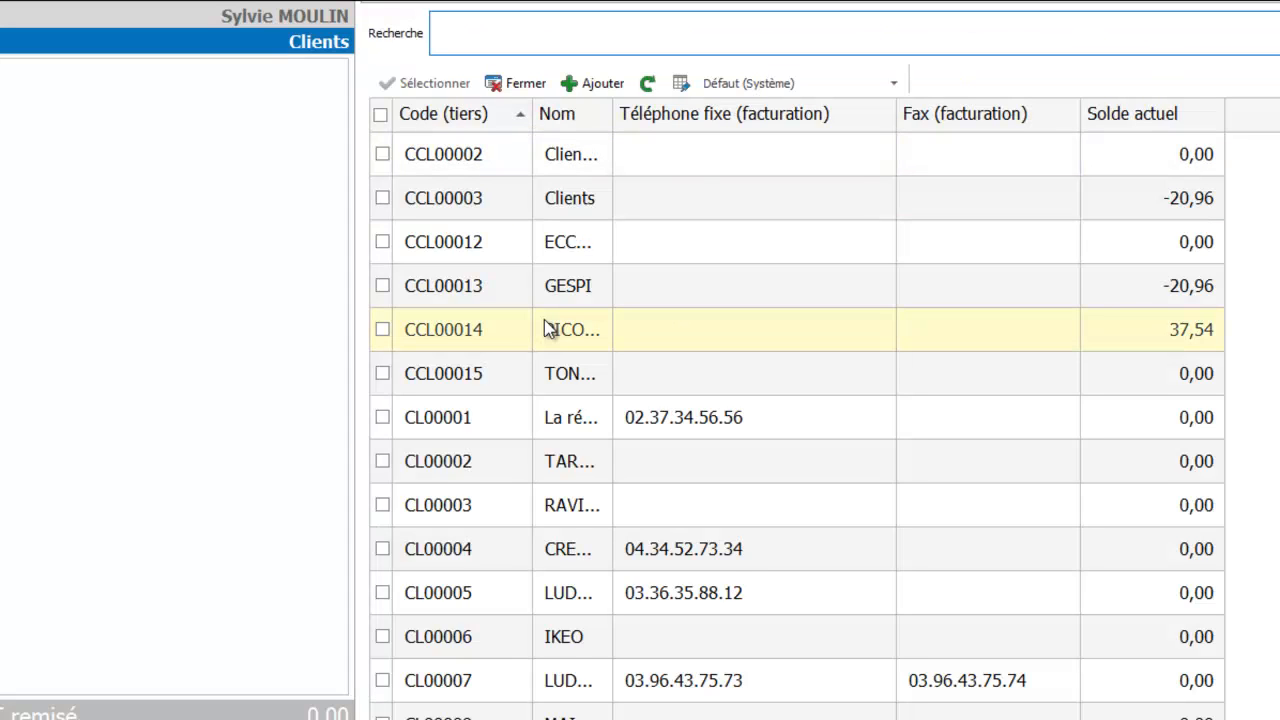
left_click(520, 85)
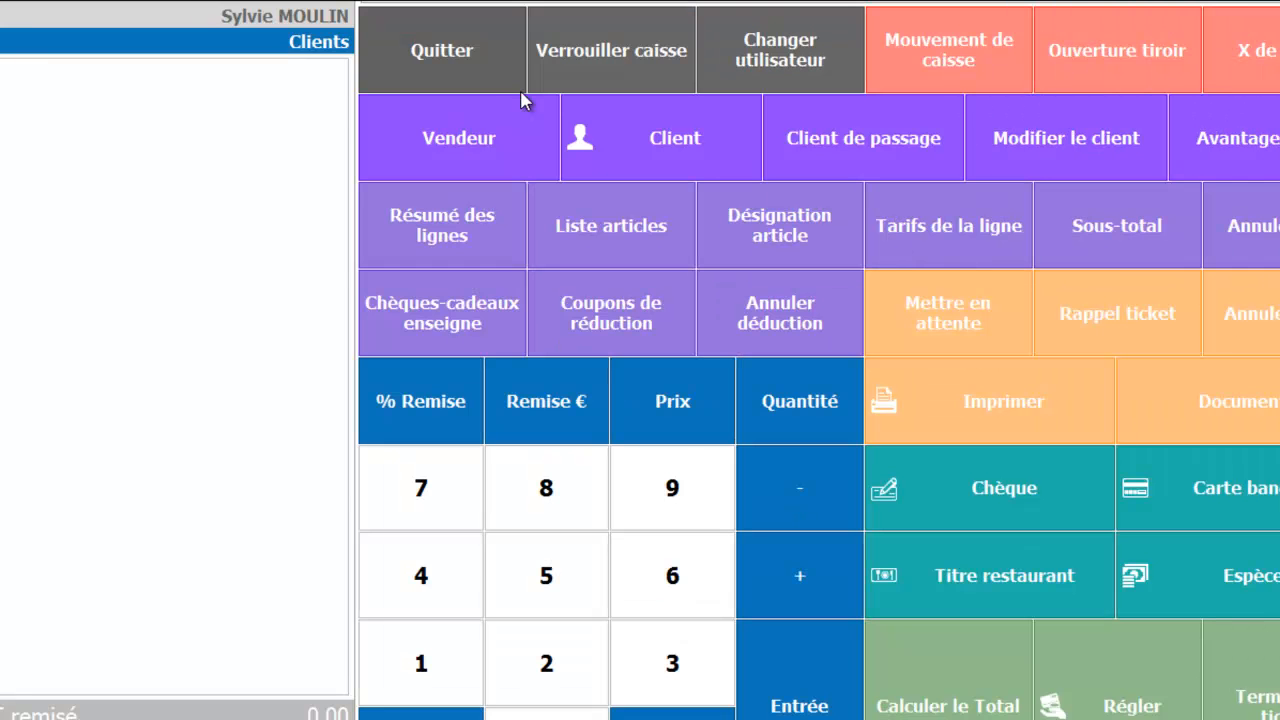
Add article ACTI0001 (FIGURINE HYBRIDE) to the ticket from the article list
left_click(573, 223)
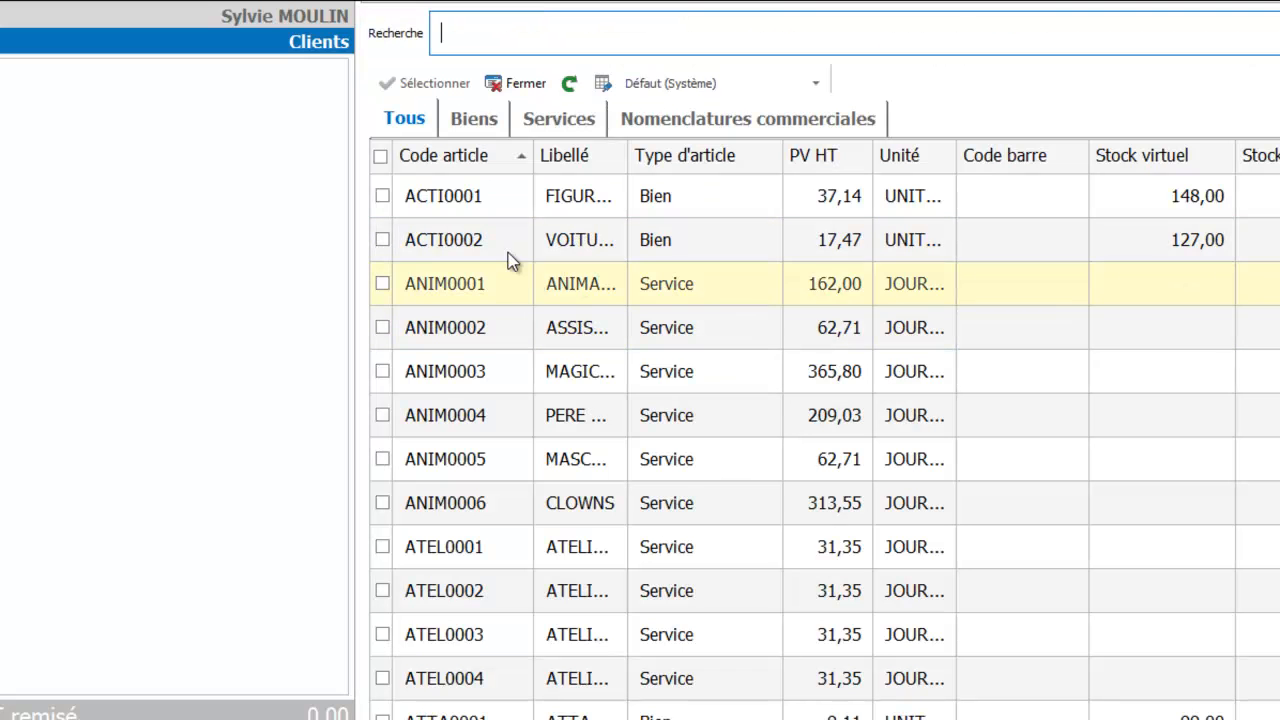
left_click(438, 193)
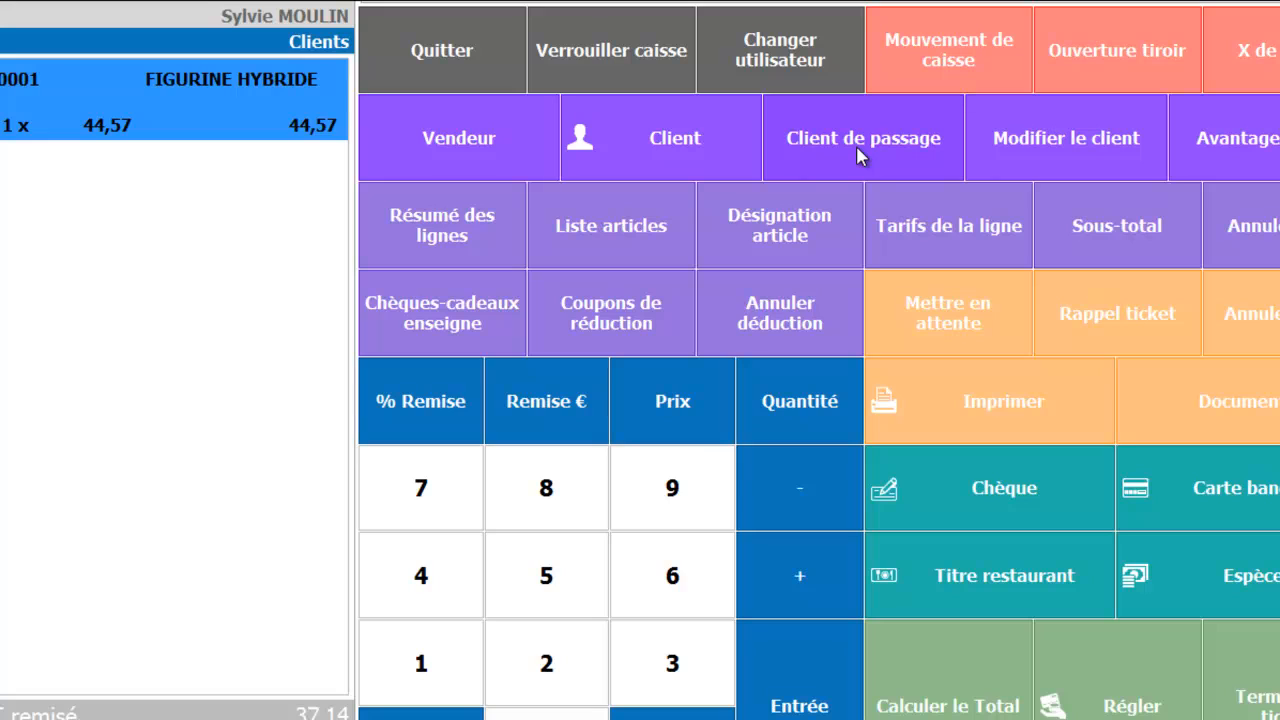
Register a walk-in customer with title Monsieur, filling in the last name, first name, street address, postal code and city, country France, and validate
left_click(856, 145)
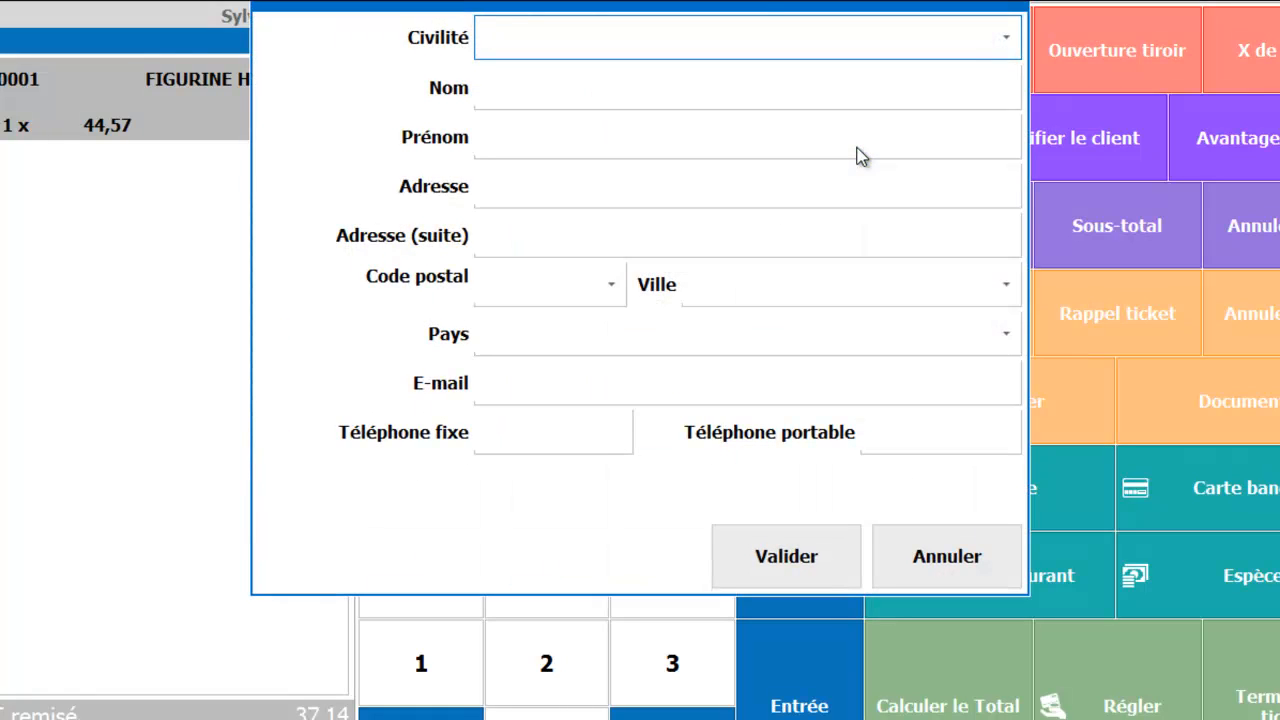
left_click(1008, 42)
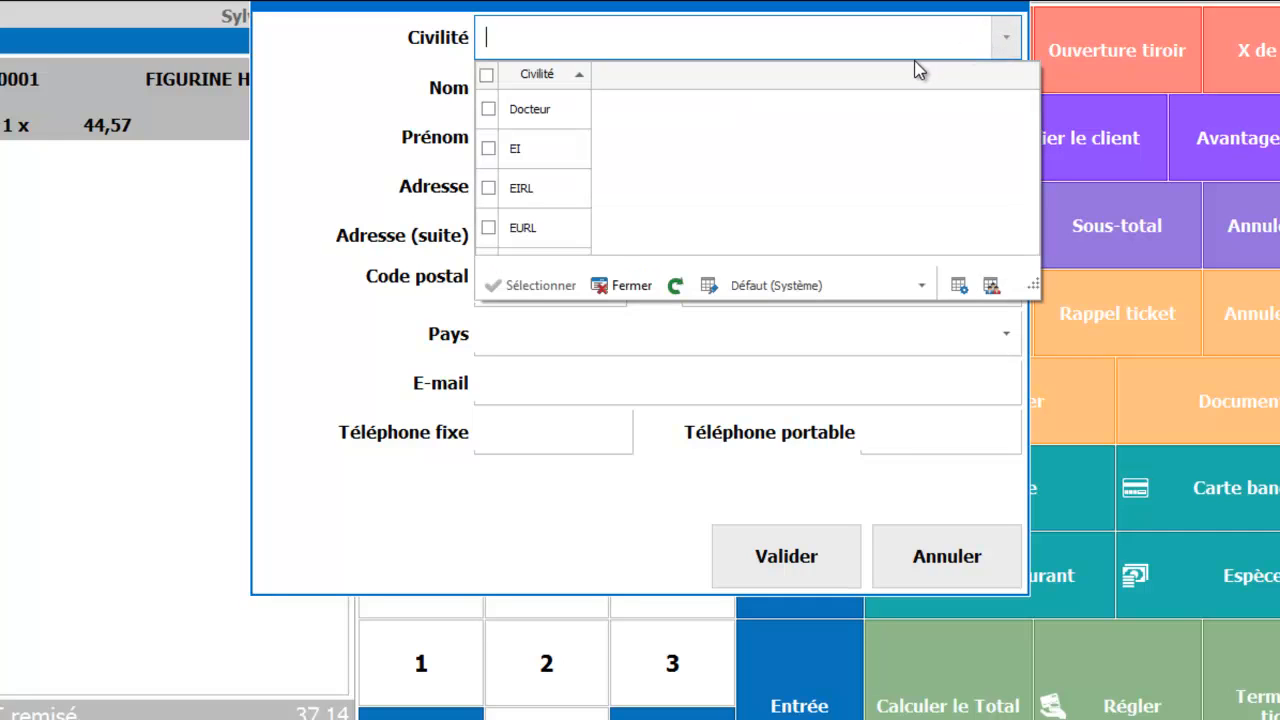
type("m")
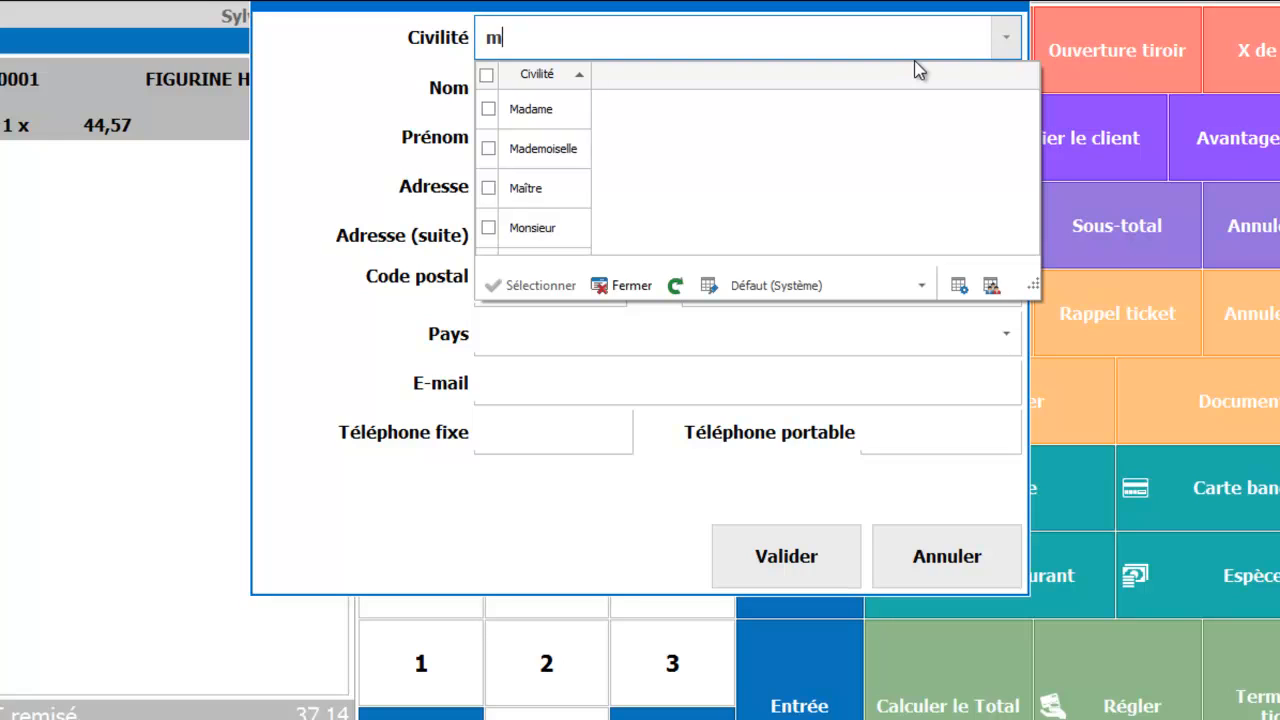
left_click(555, 234)
left_click(537, 87)
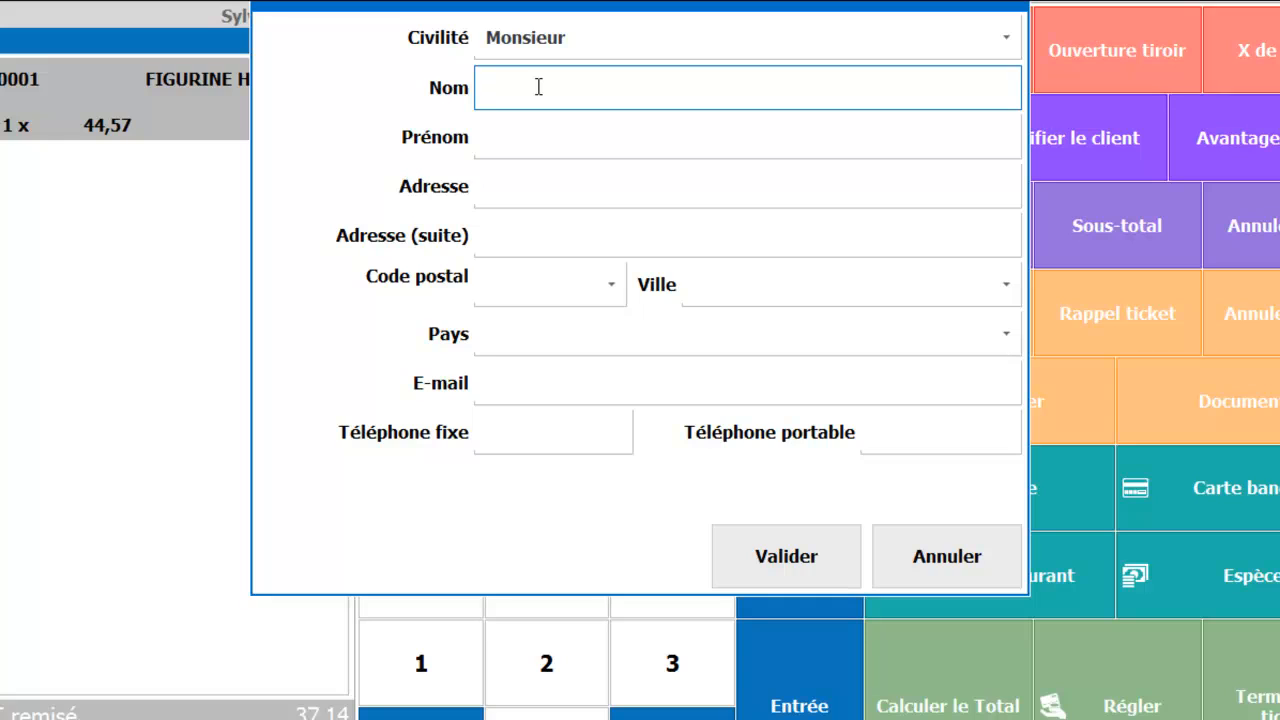
type("dURAN")
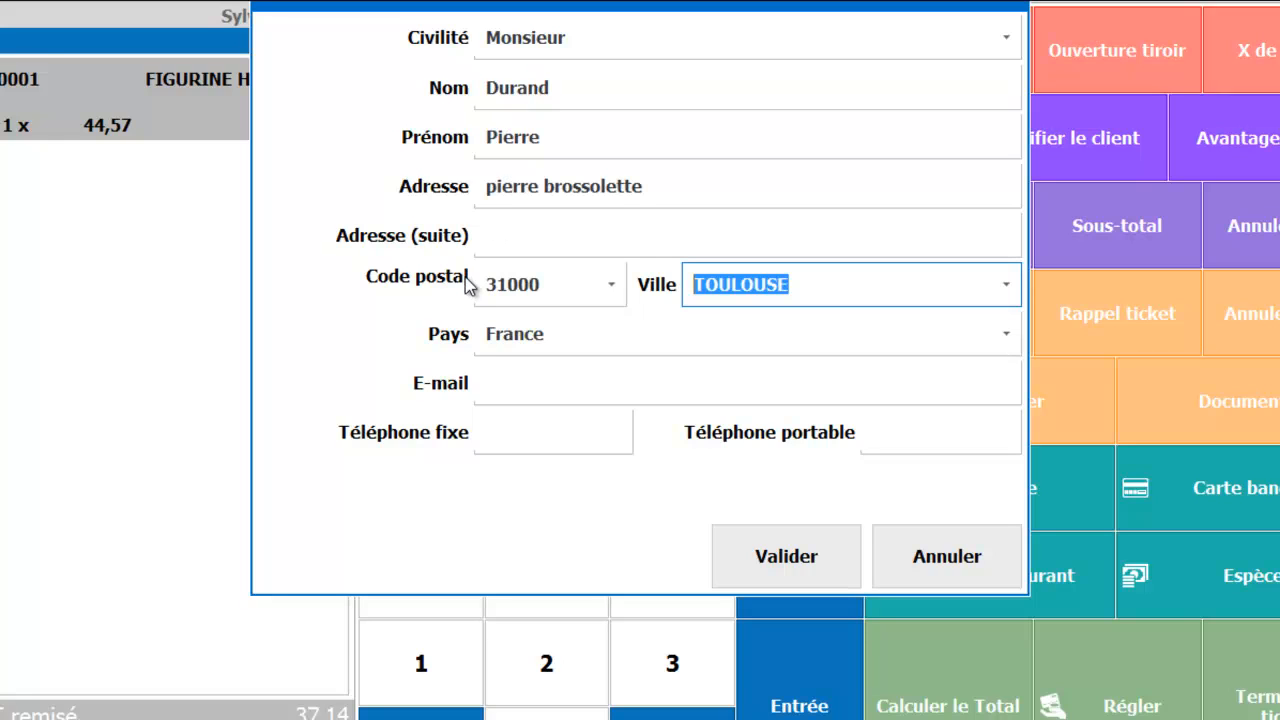
key("Tab")
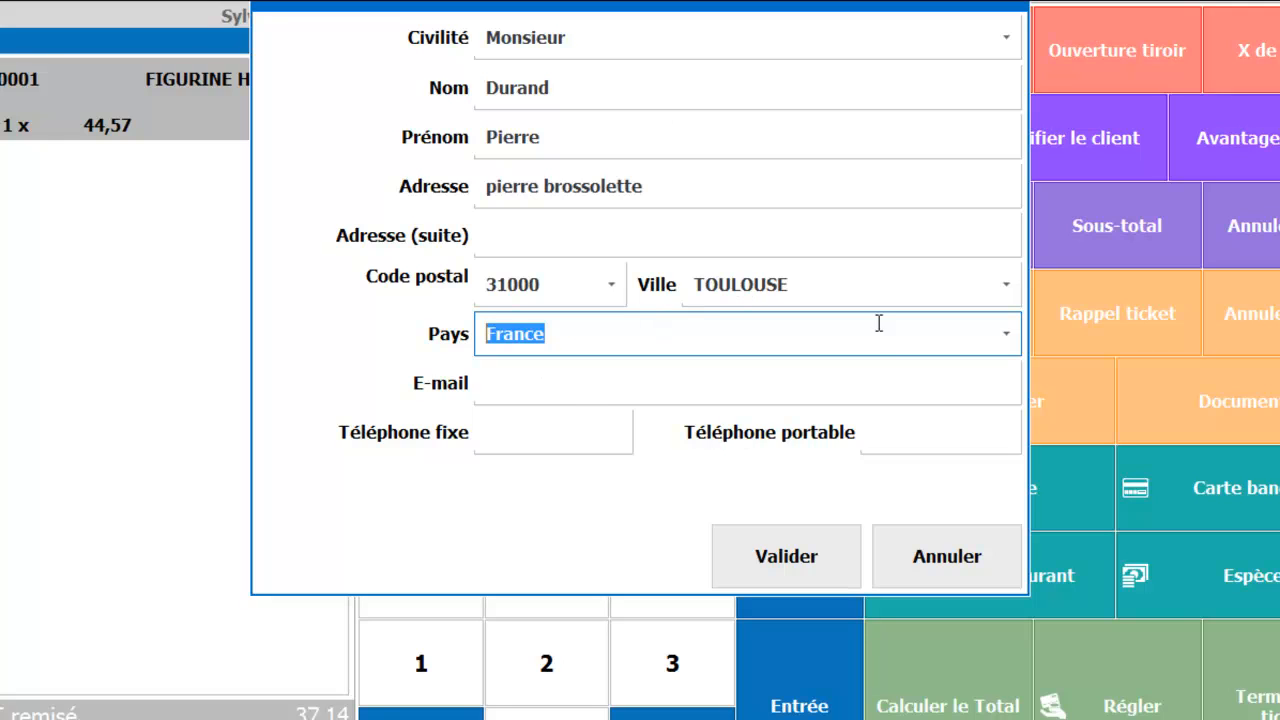
left_click(803, 550)
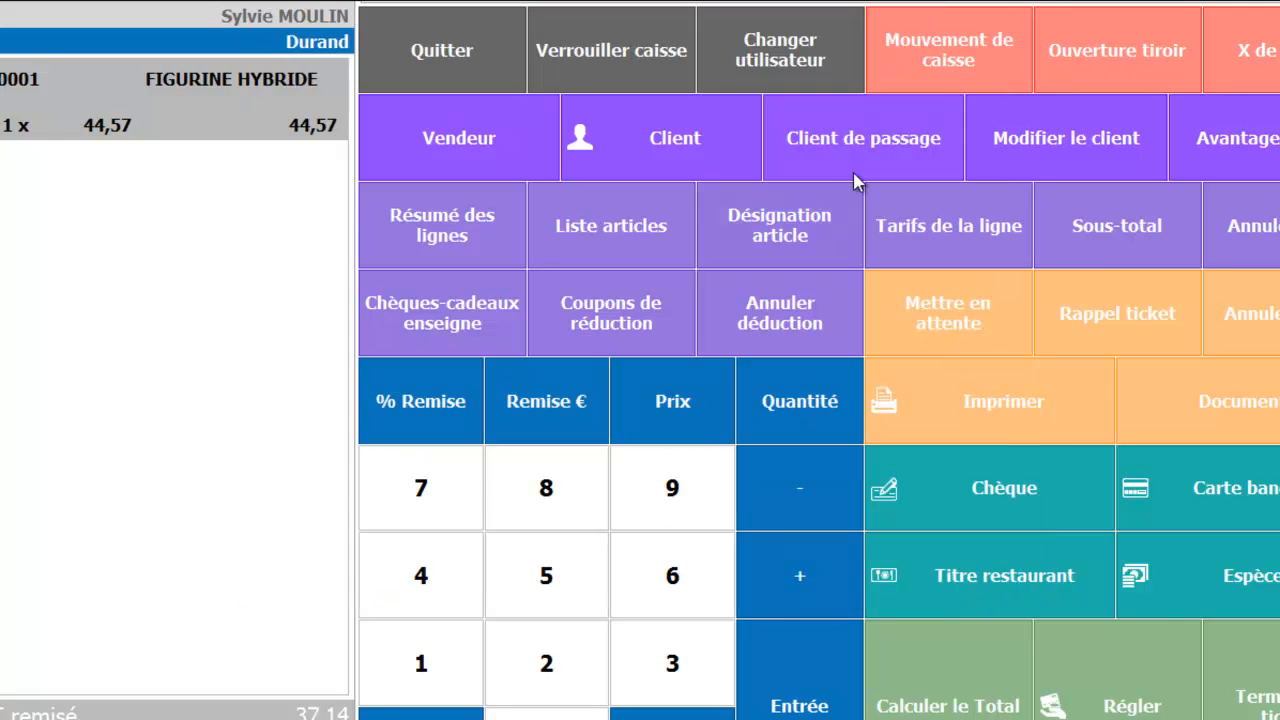
View the record of the ticket's customer, including contact and loyalty card details, and close it
left_click(1003, 160)
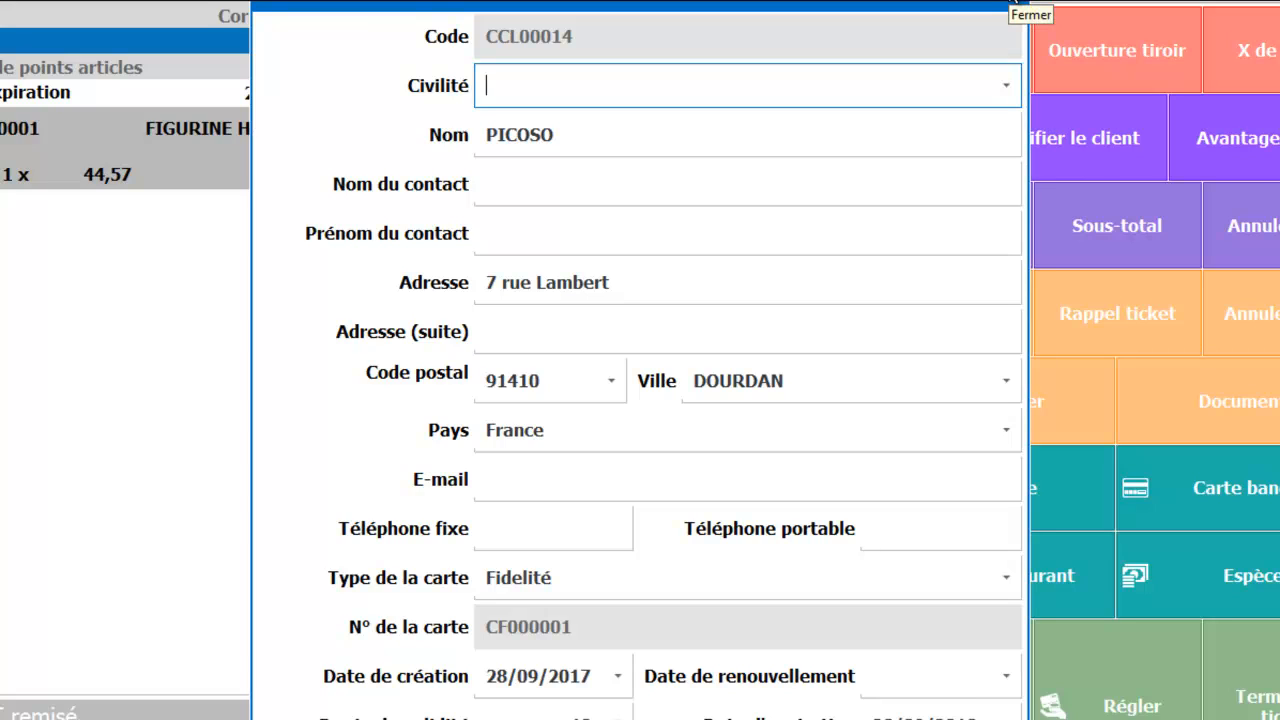
left_click(1010, 3)
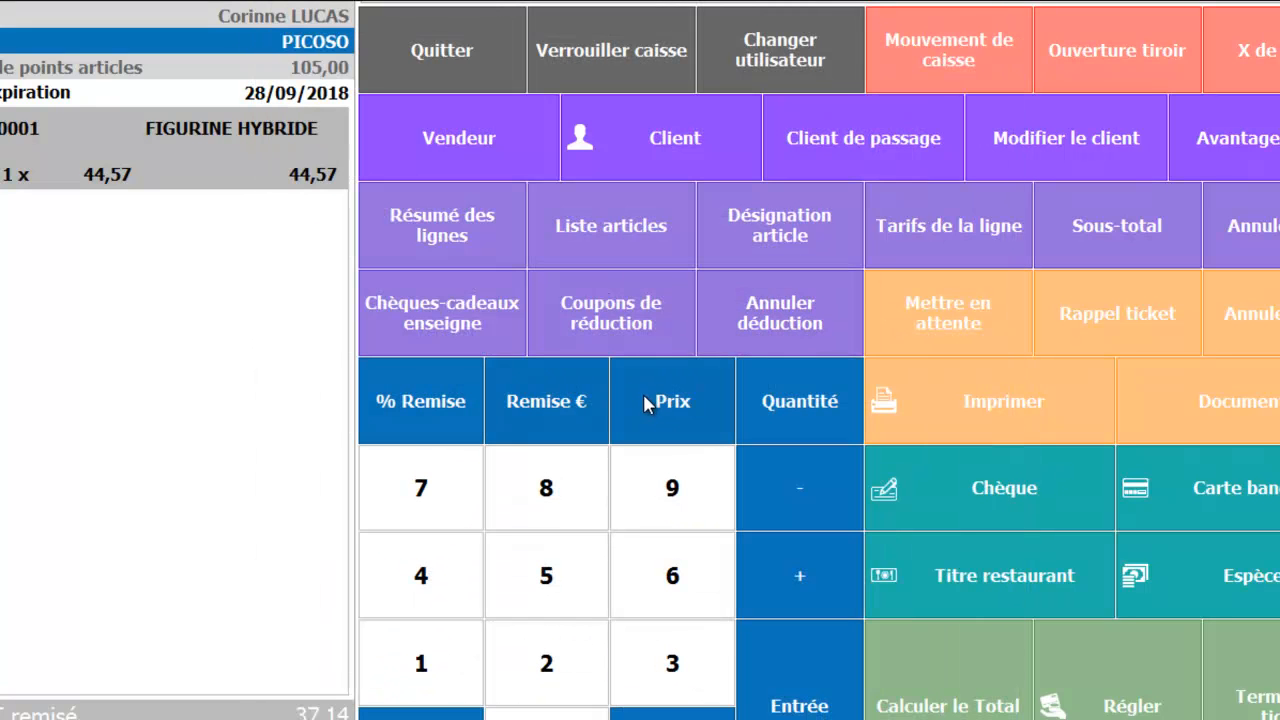
Set the FIGURINE HYBRIDE quantity to 2 and add two units of article ACTI0002 (VOITURE HERO) to the ticket
left_click(544, 490)
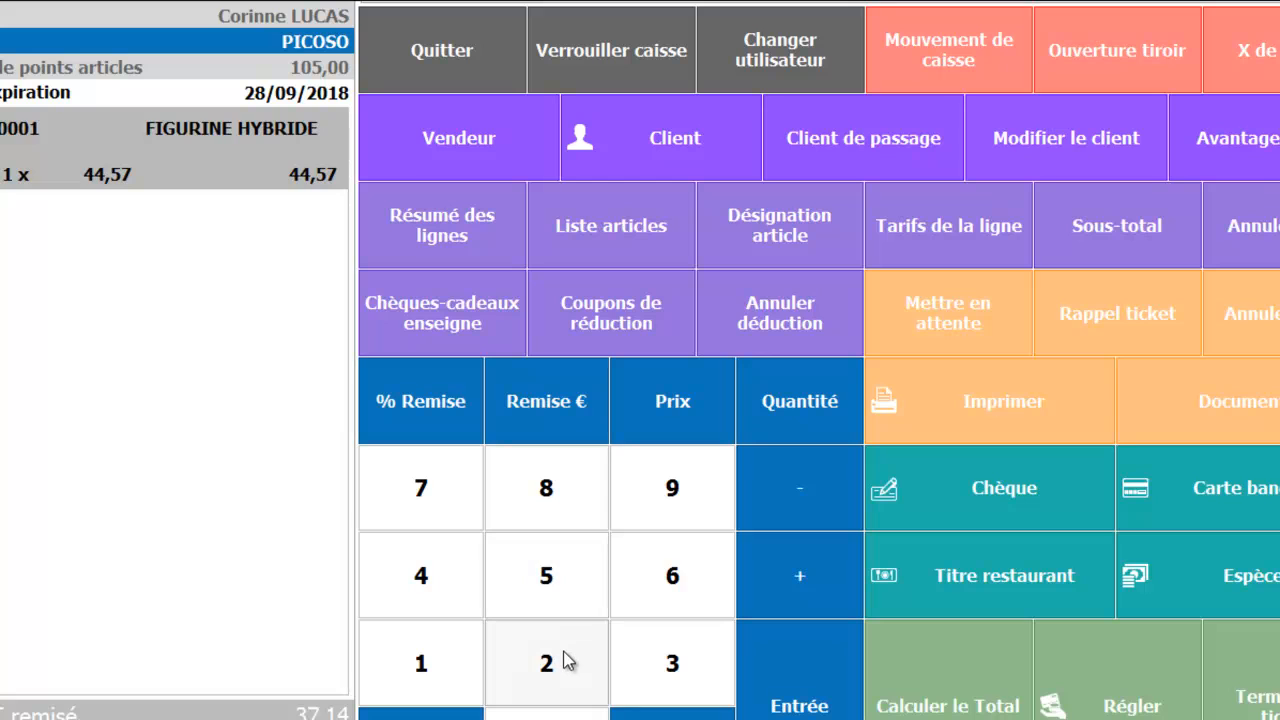
left_click(773, 424)
left_click(640, 245)
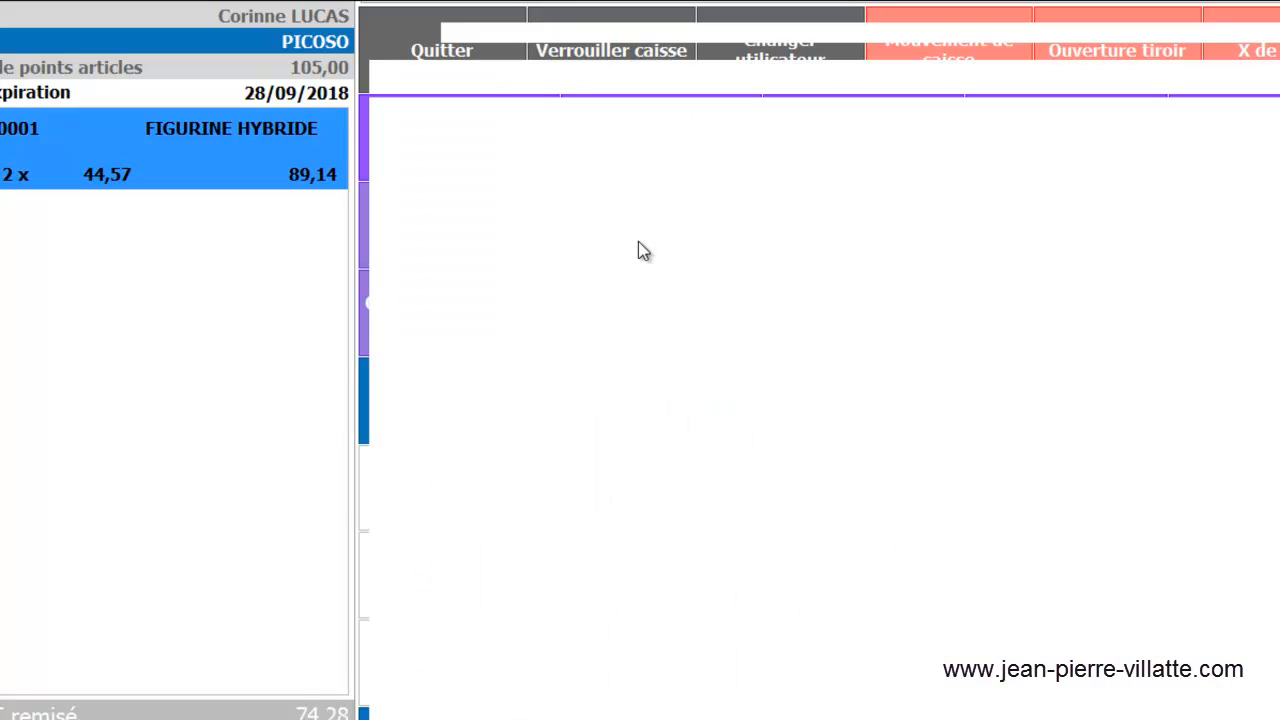
left_click(600, 244)
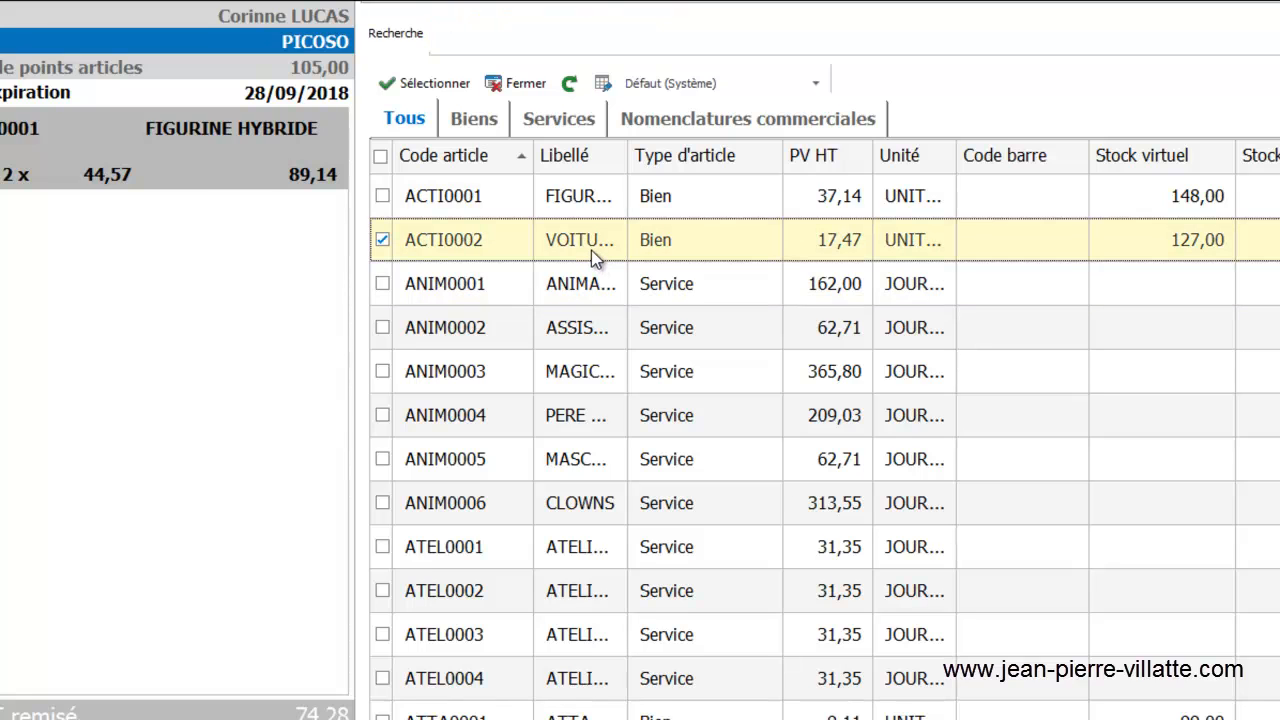
double_click(591, 250)
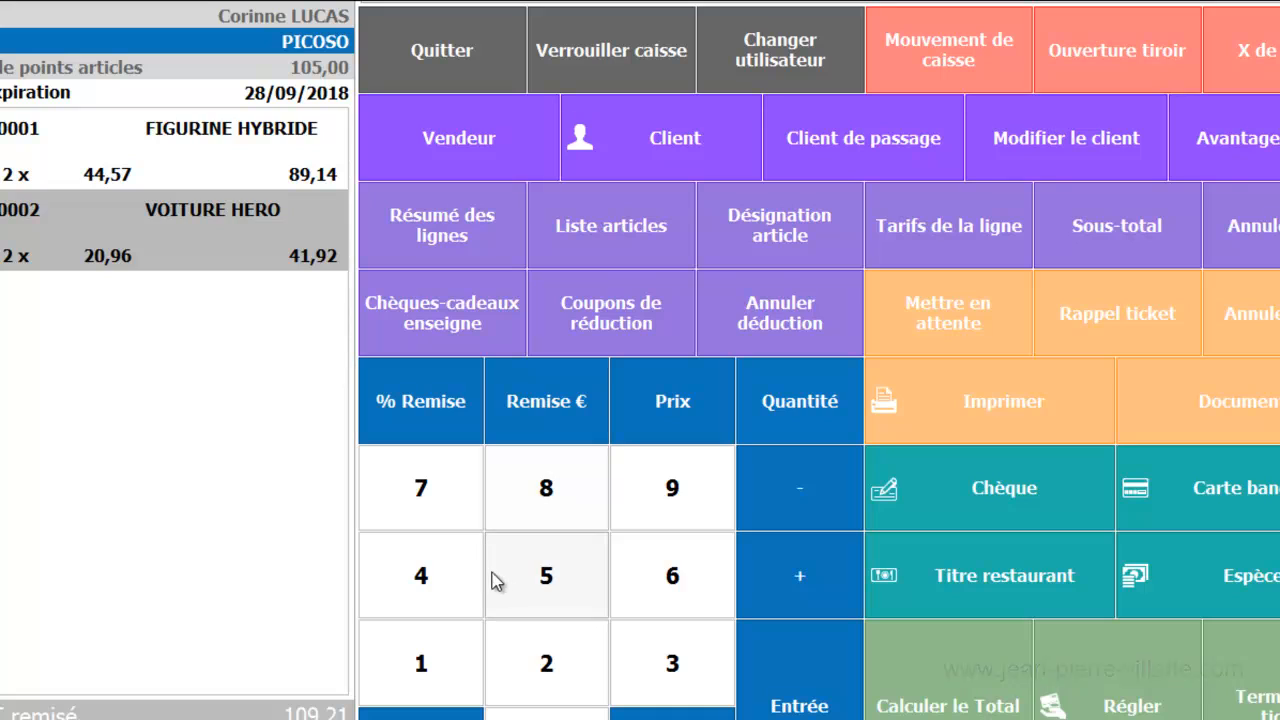
Apply a 5% discount to the VOITURE HERO line and remove it again
left_click(567, 576)
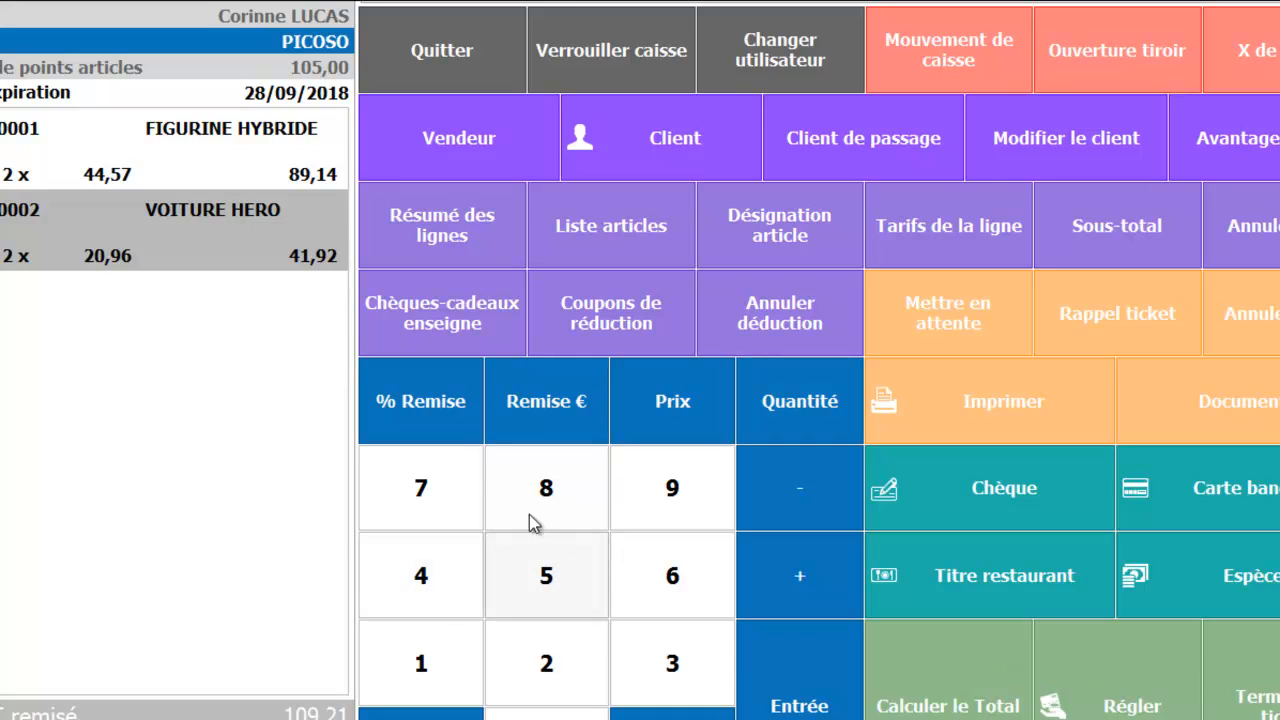
left_click(445, 410)
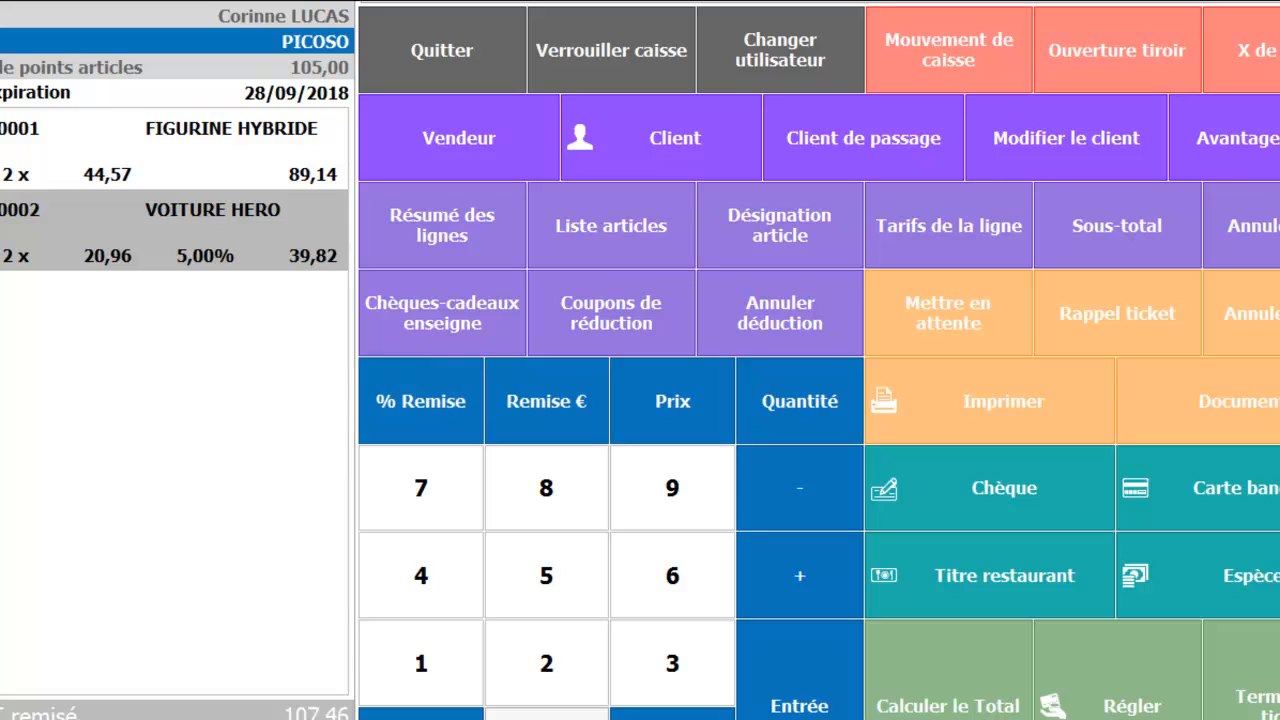
left_click(432, 380)
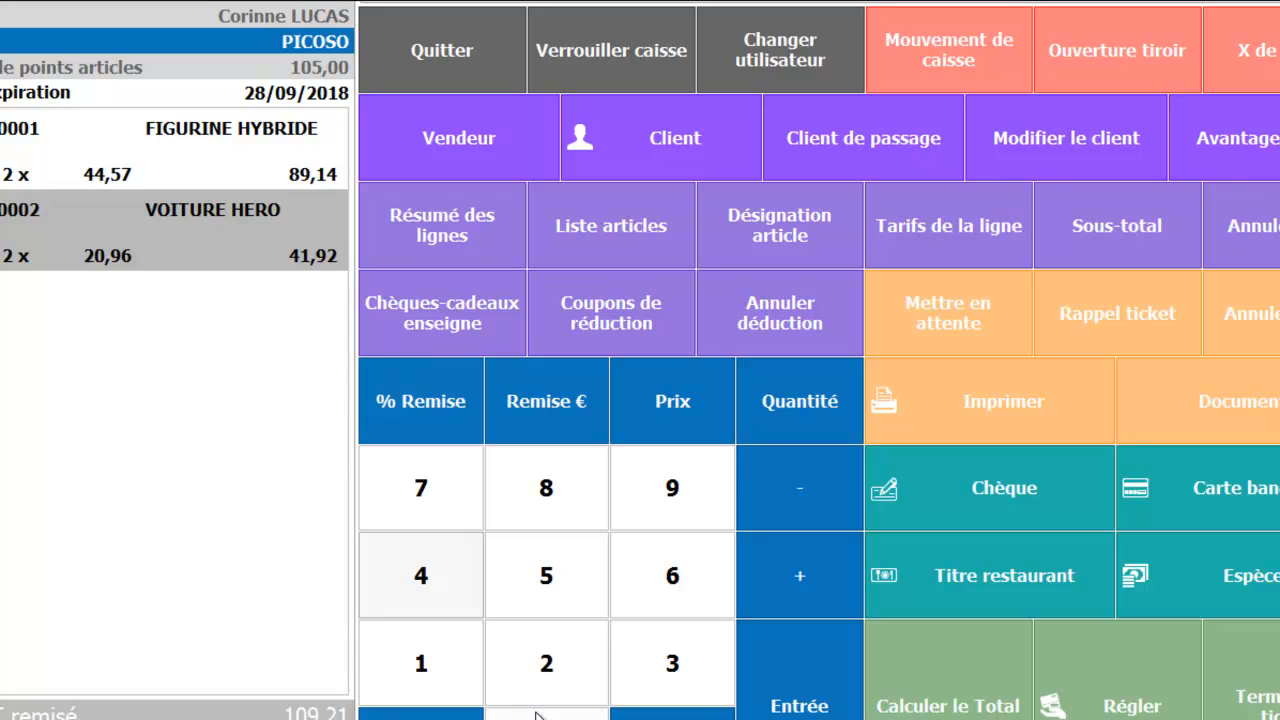
Set the VOITURE HERO unit price to 40.00 and insert a subtotal line on the ticket
left_click(692, 398)
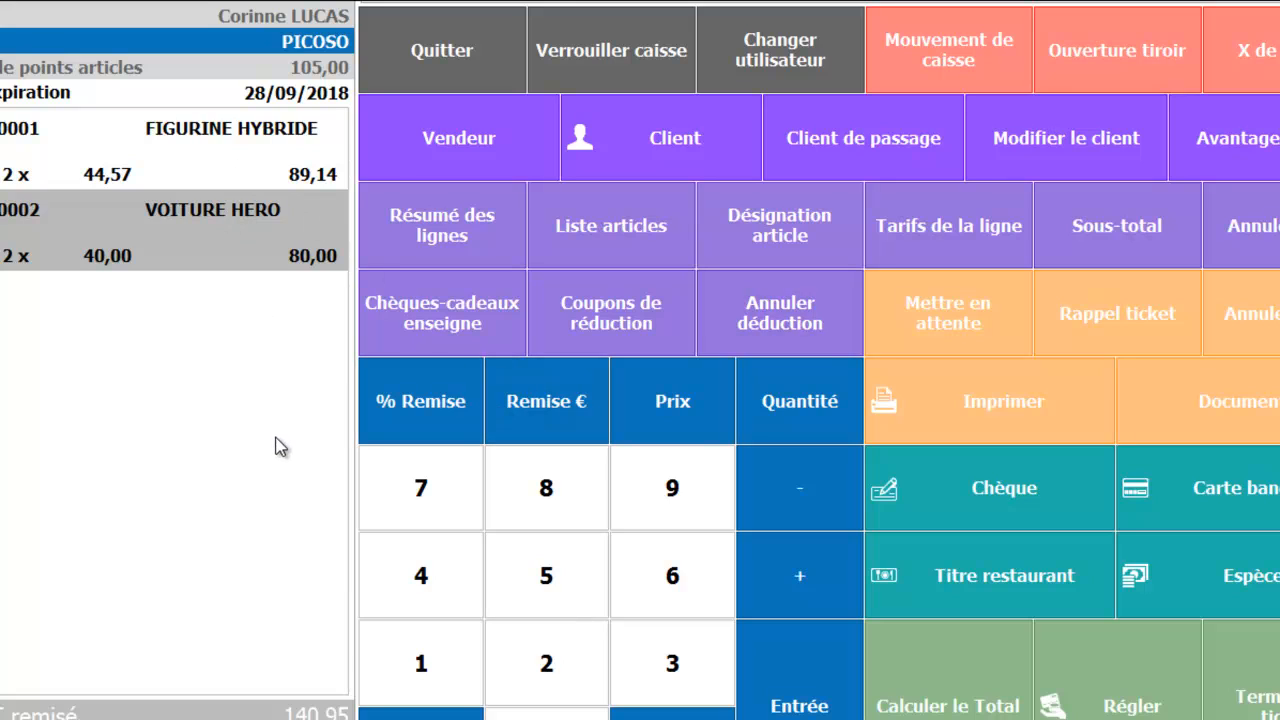
left_click(1162, 228)
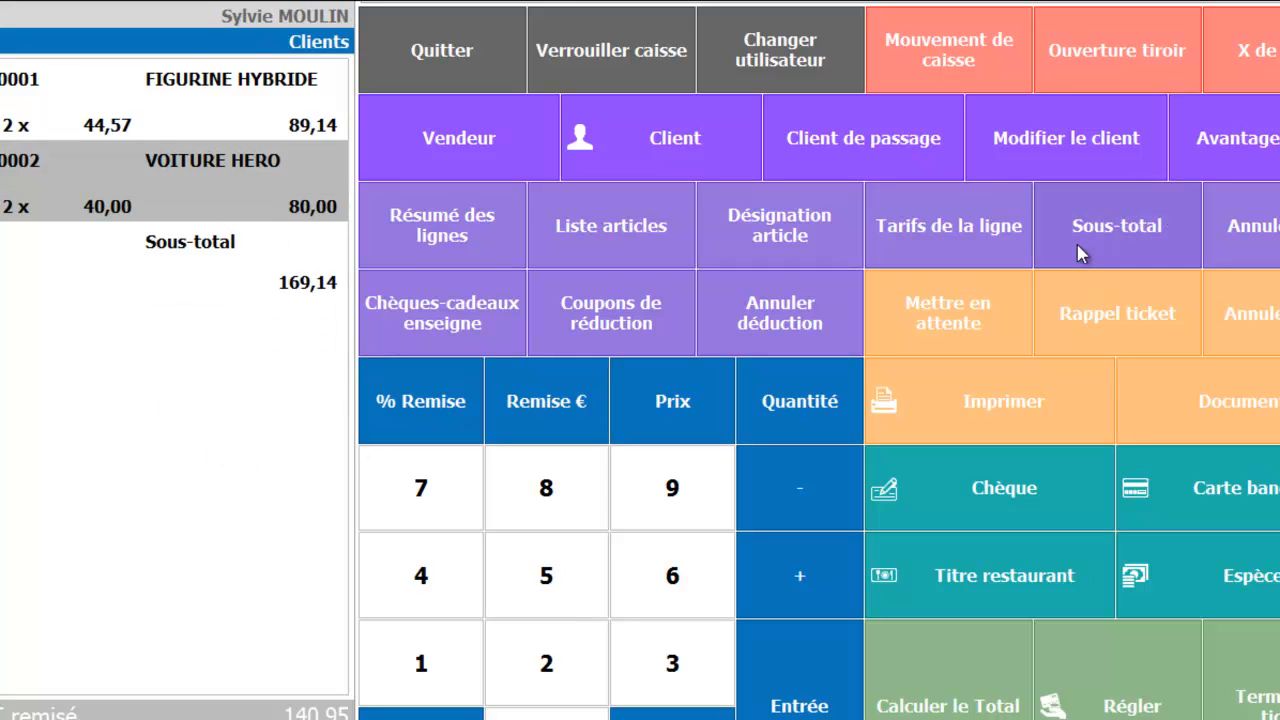
Cancel the VOITURE HERO line, and cancel the entire current ticket
left_click(1258, 230)
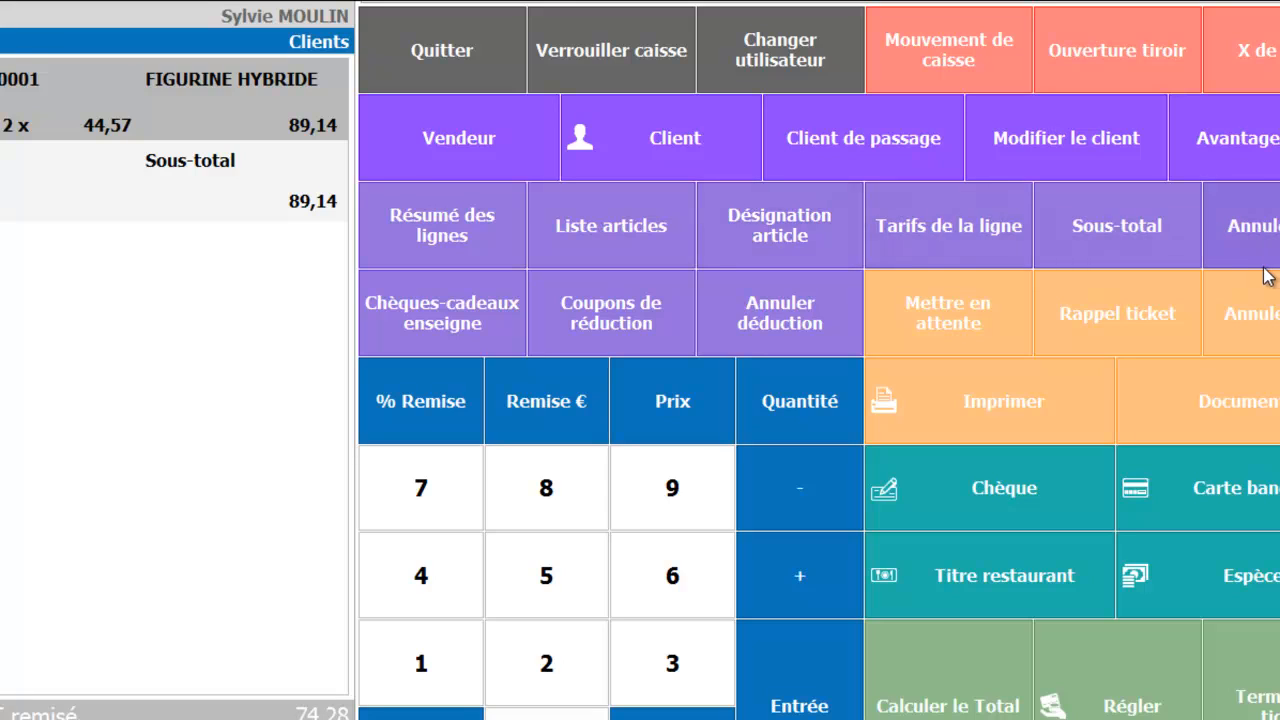
left_click(1258, 330)
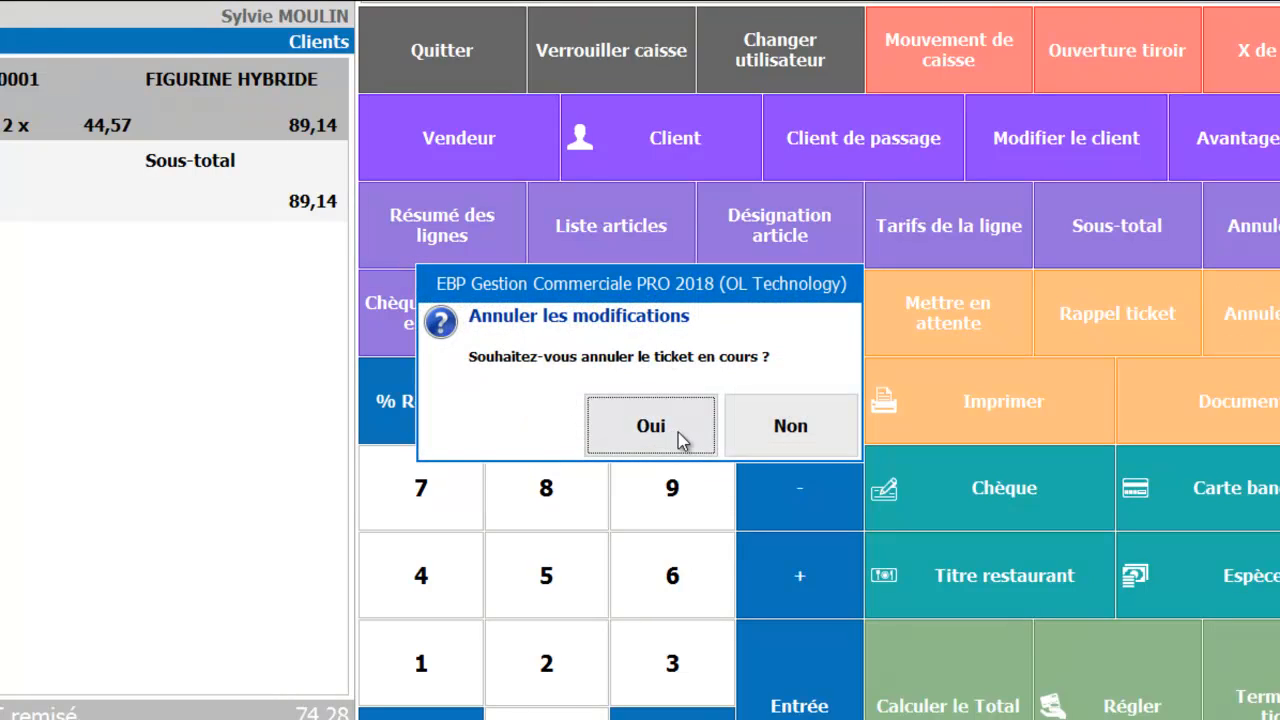
left_click(649, 430)
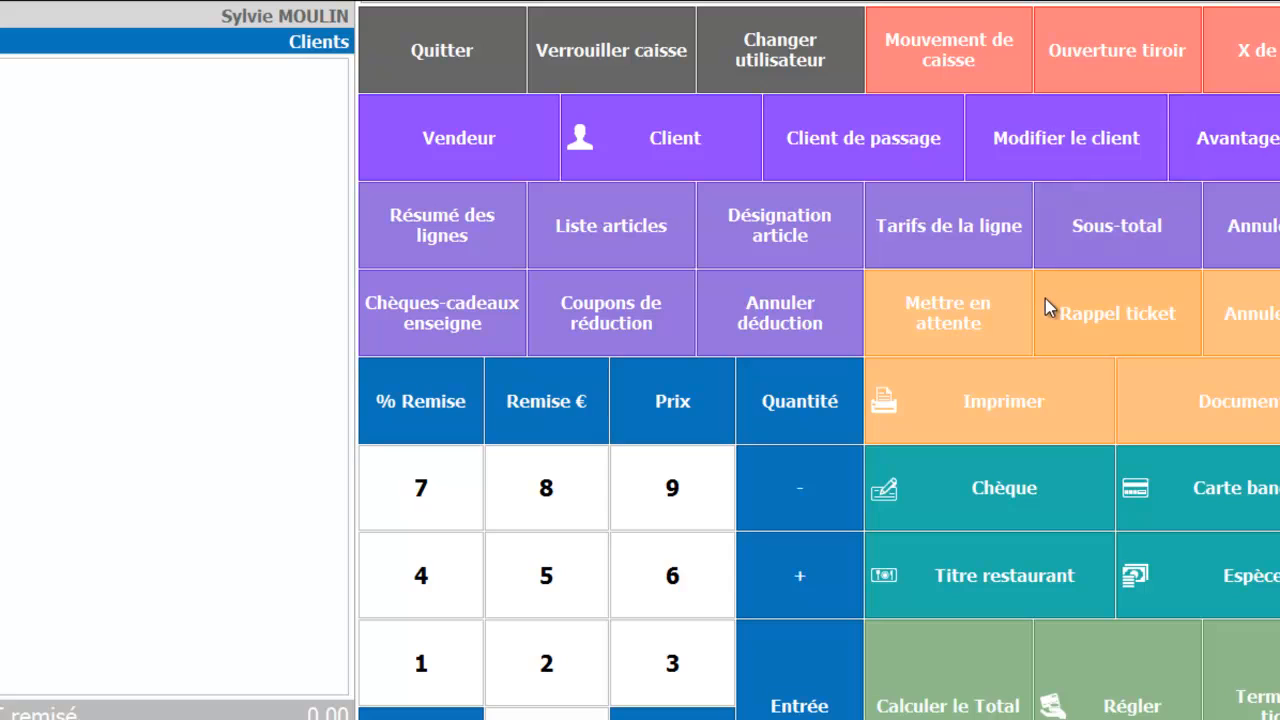
Add one VOITURE HERO to a new ticket from the article list
left_click(612, 258)
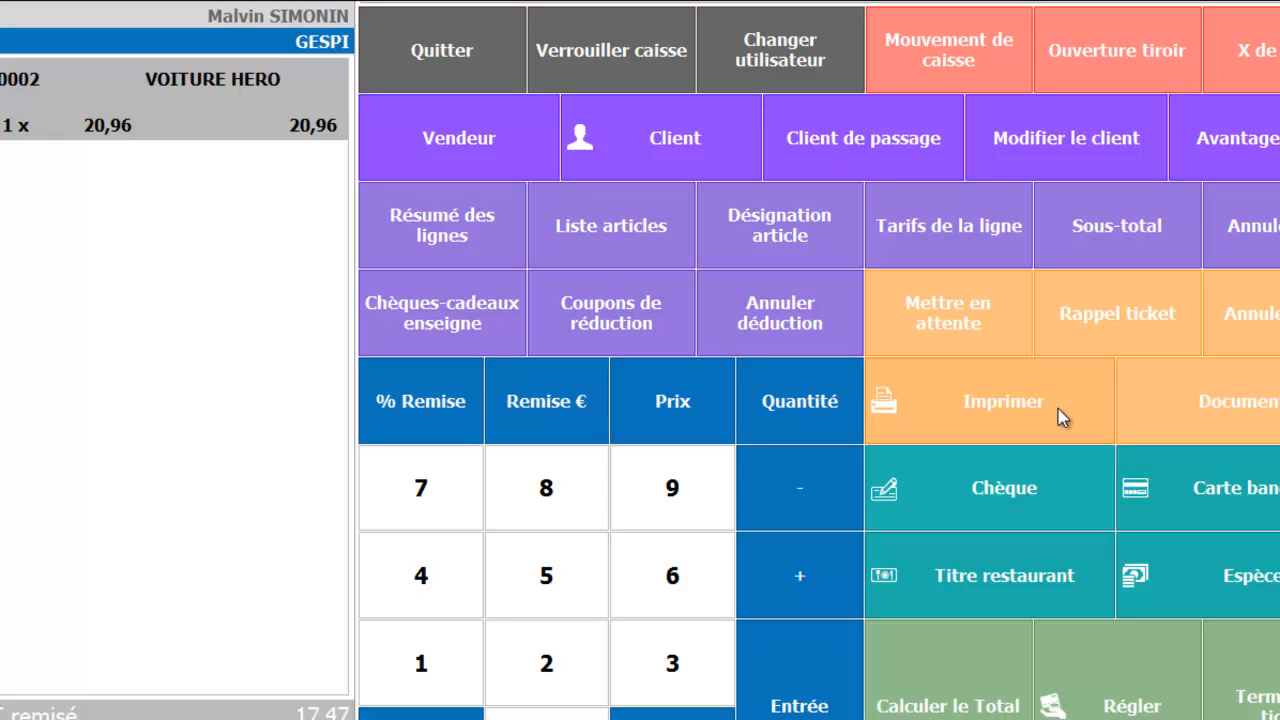
Examine the document types available for the ticket and the payment methods offered for settling it
left_click(1268, 403)
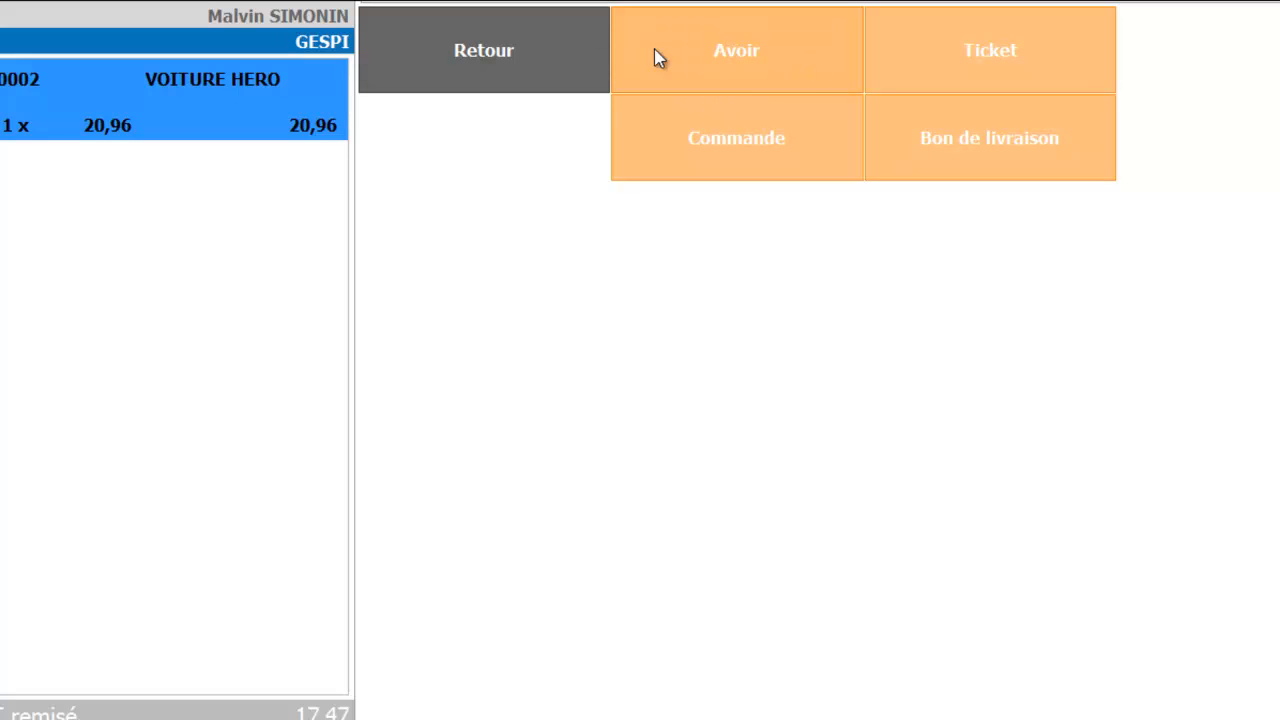
left_click(480, 66)
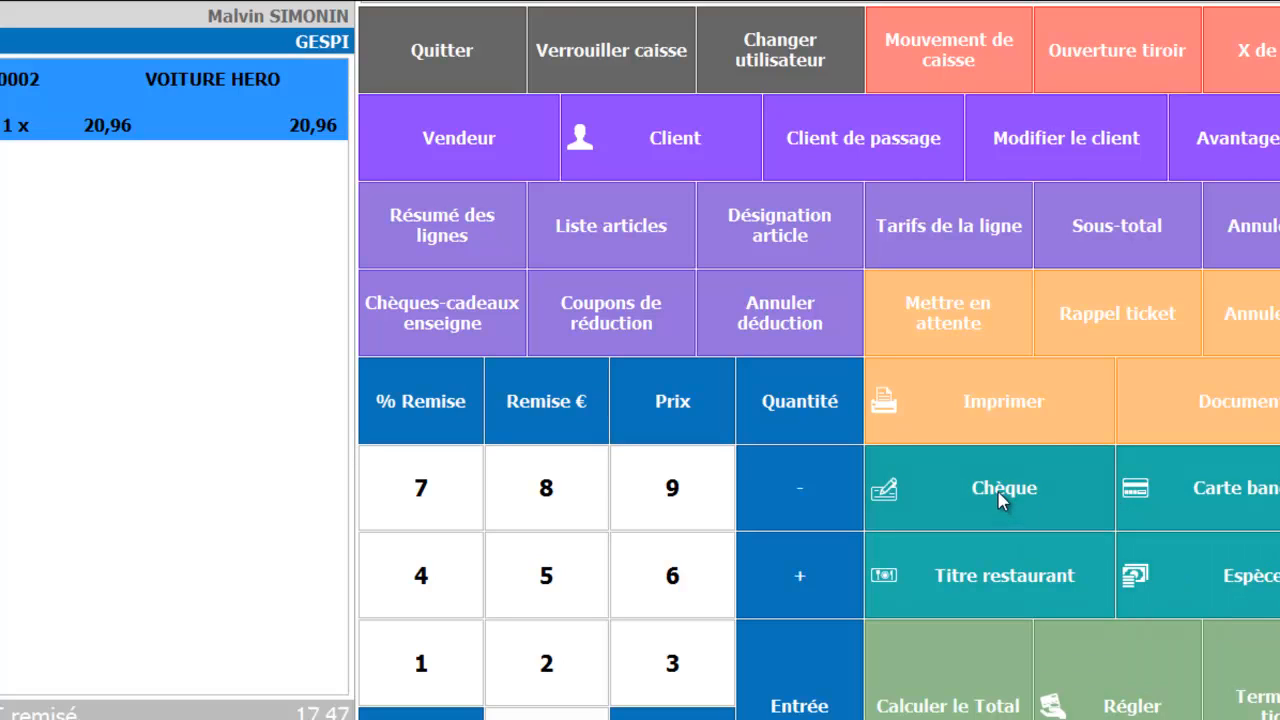
left_click(1155, 703)
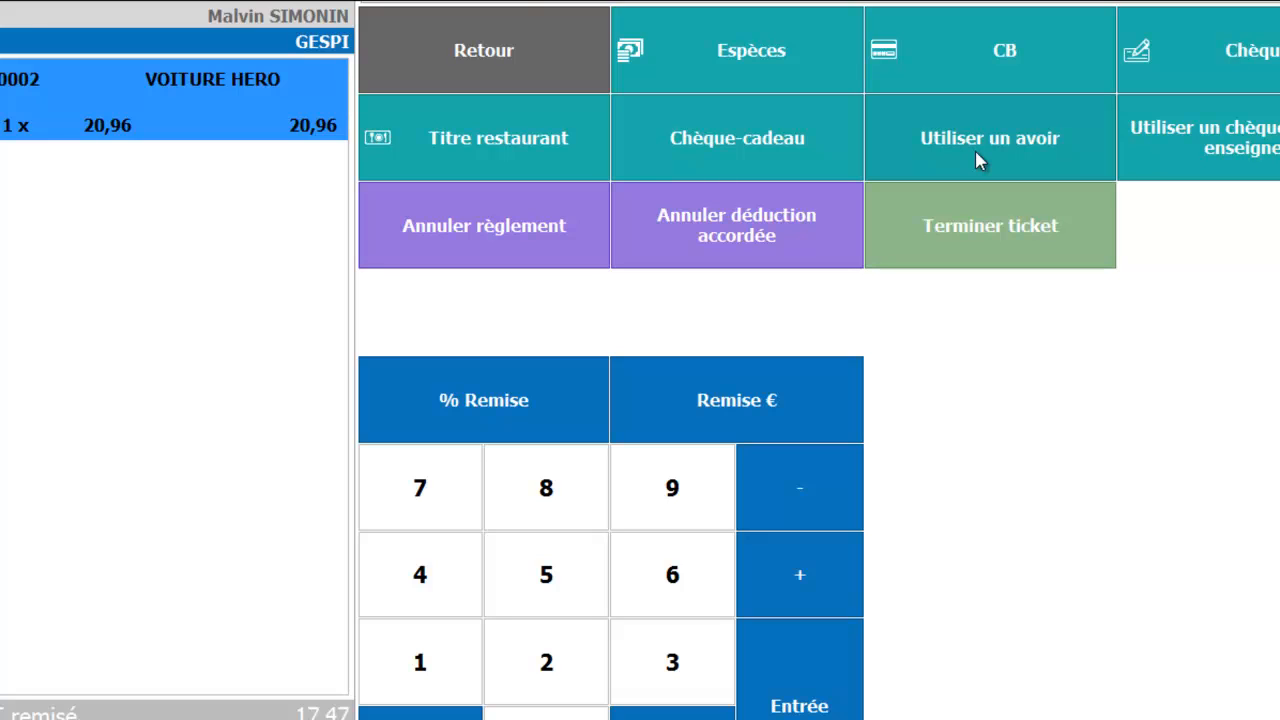
left_click(545, 72)
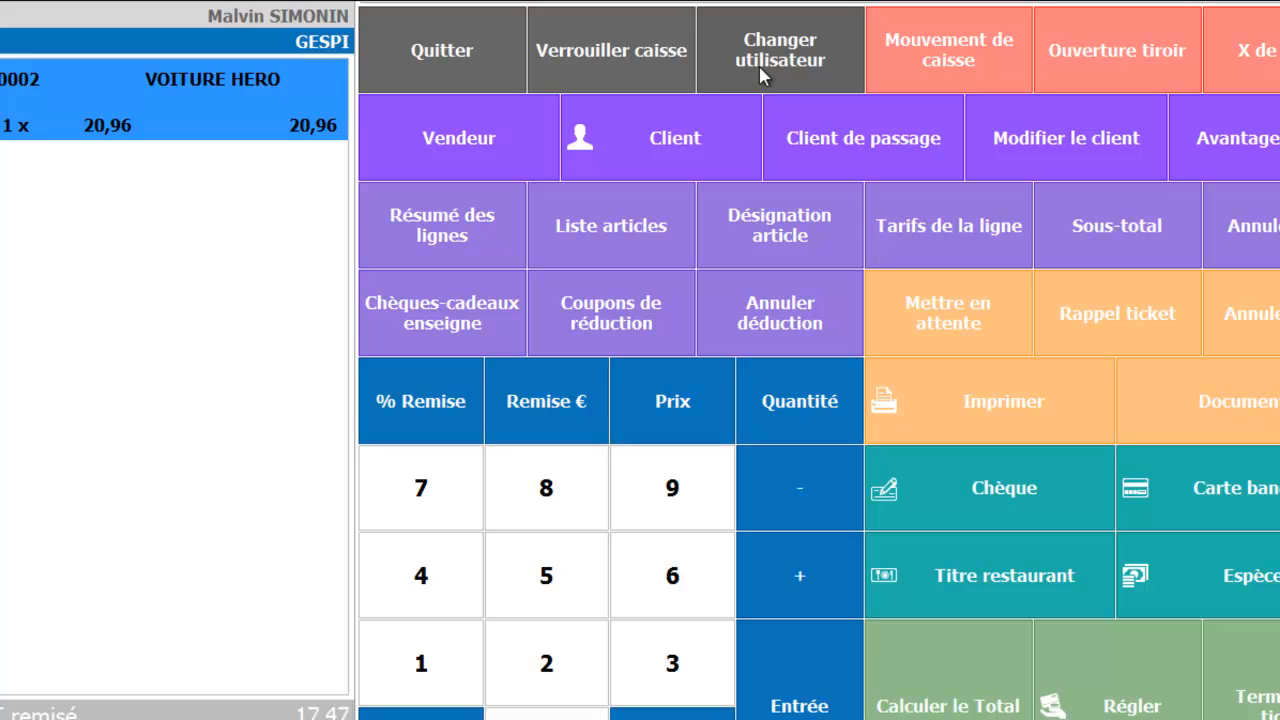
View the cash movement options such as deposits and withdrawals, and open the cash drawer
left_click(970, 84)
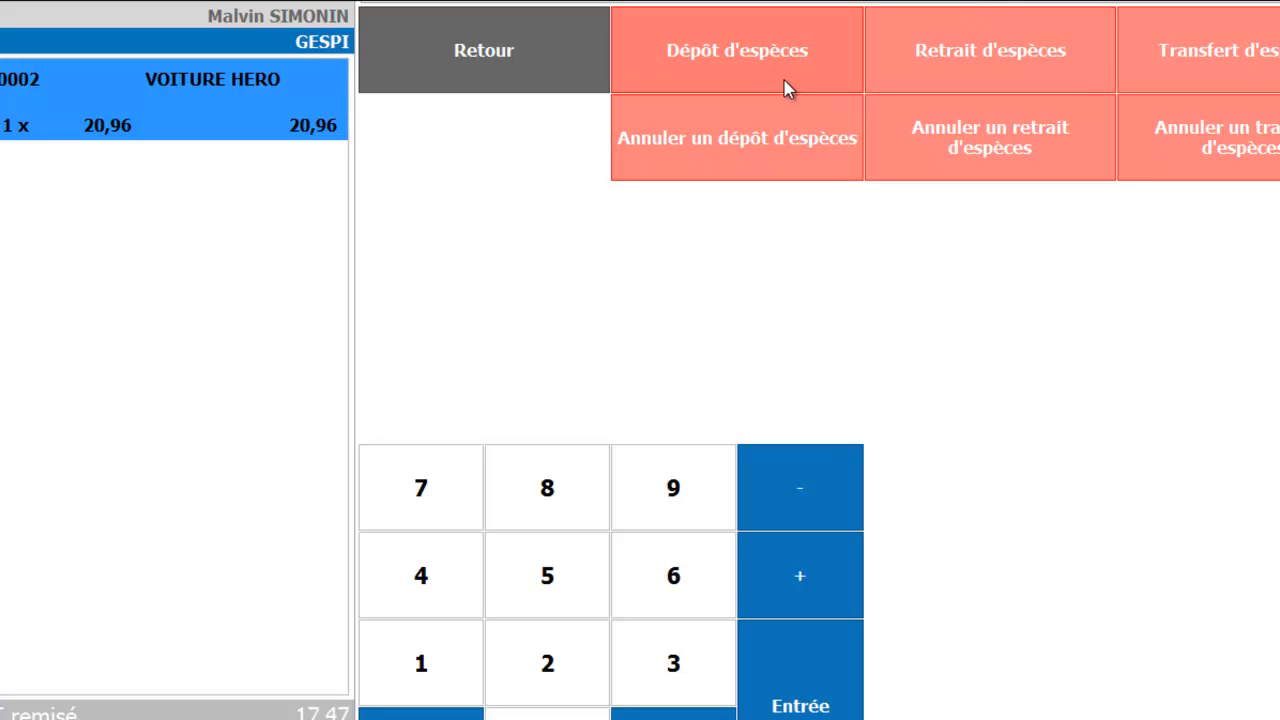
left_click(498, 38)
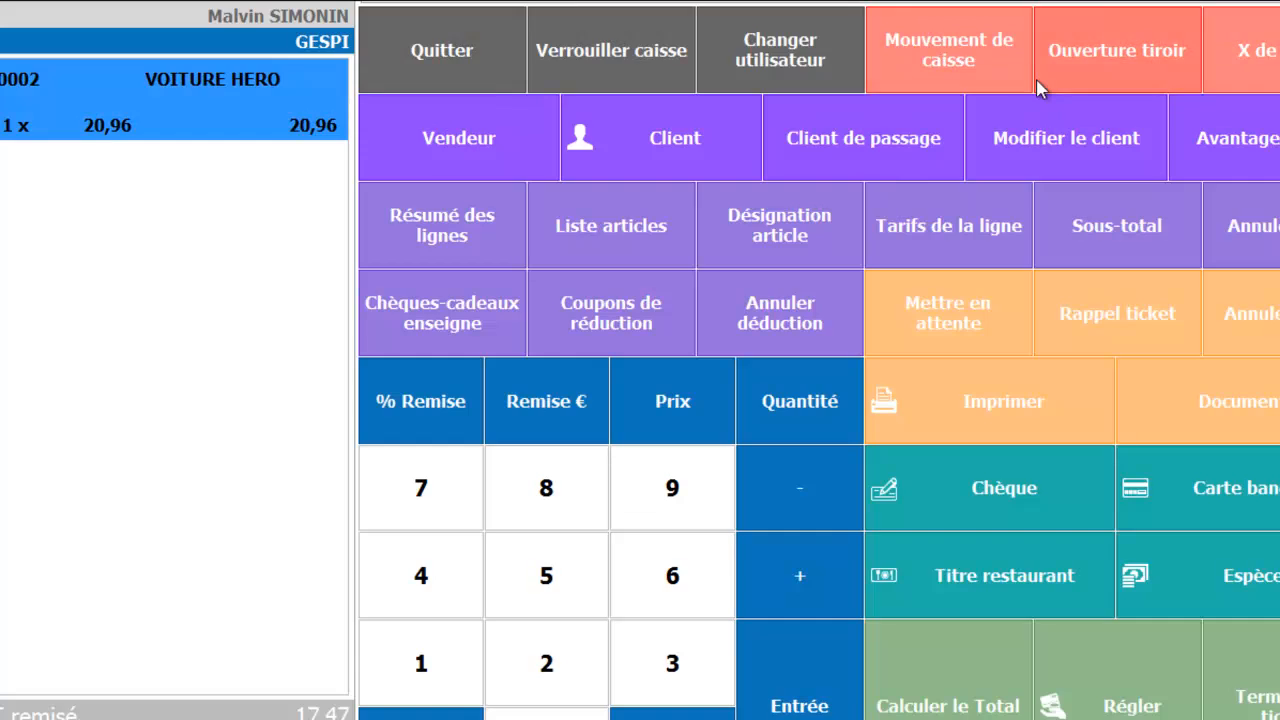
left_click(1118, 77)
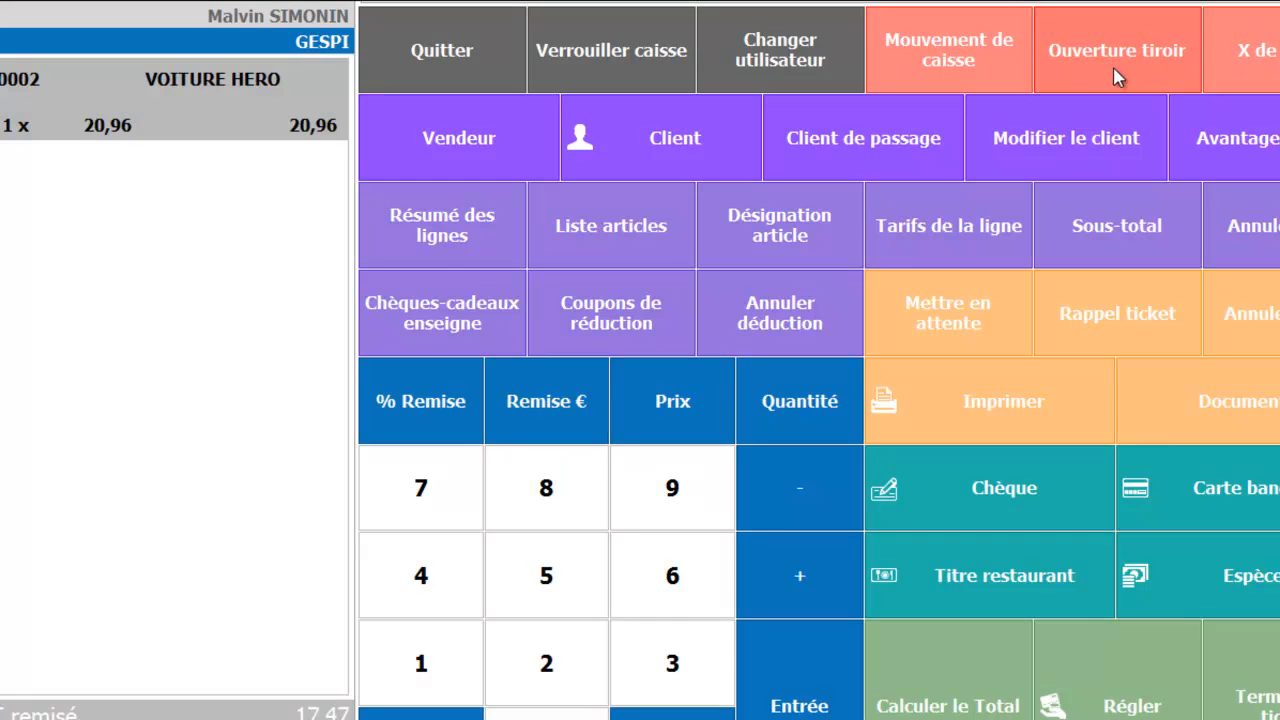